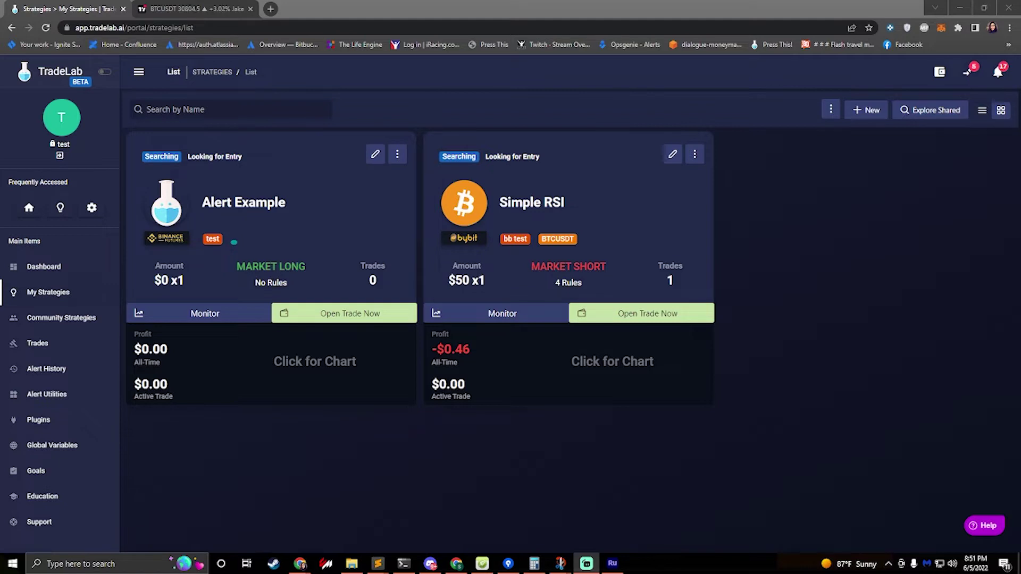
# - Open the Alert Example strategy for editing on its Alerts section
pyautogui.click(375, 155)
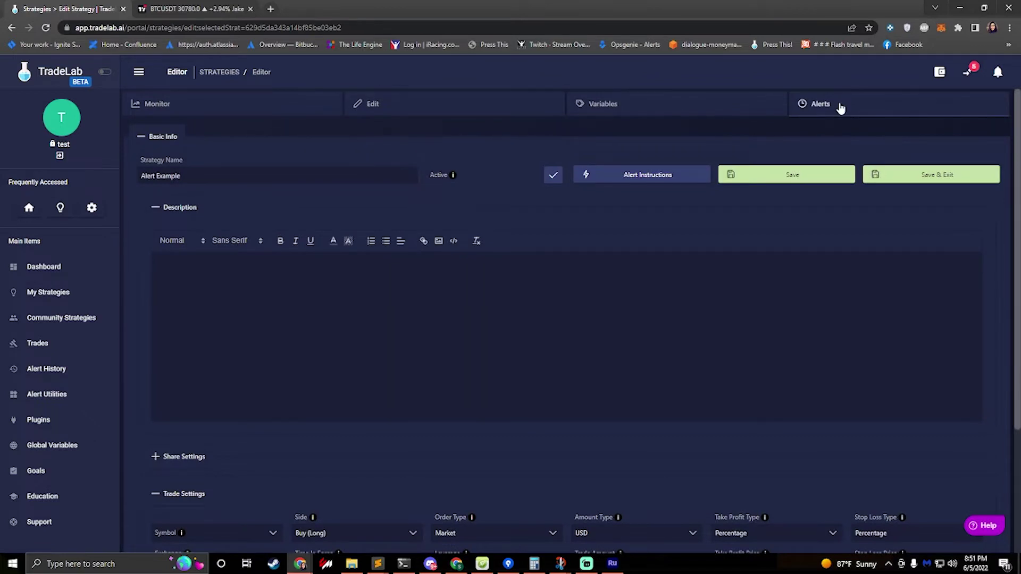
pyautogui.click(840, 109)
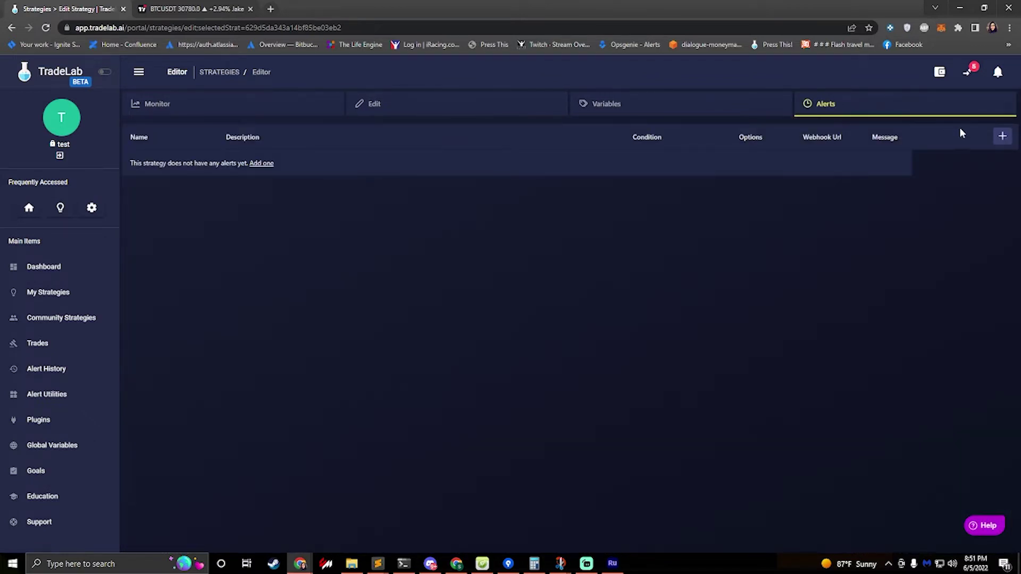
# - Start a new alert in the Alert Builder and enter 'My New Alert' as its name
pyautogui.click(1002, 136)
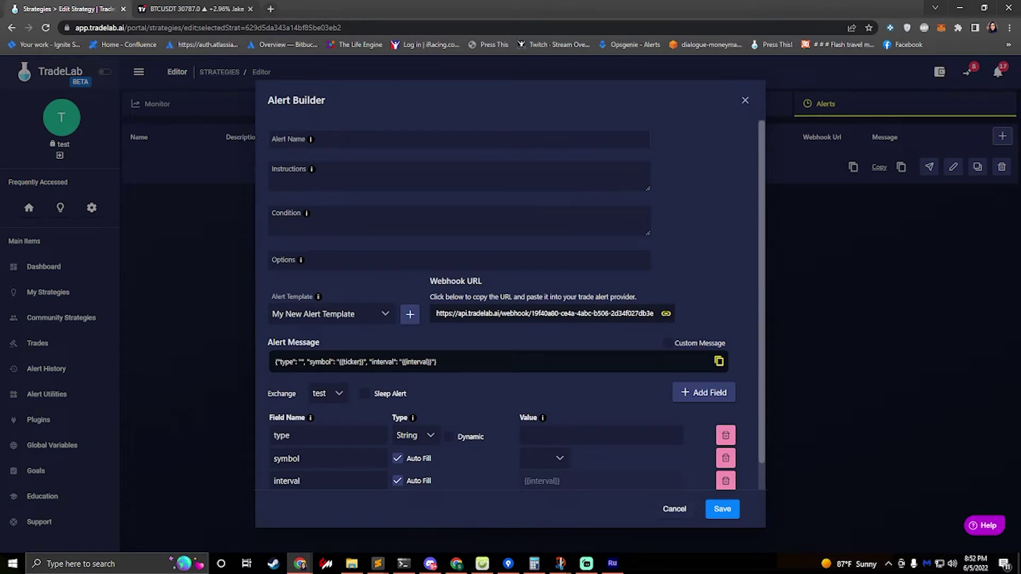
pyautogui.click(347, 139)
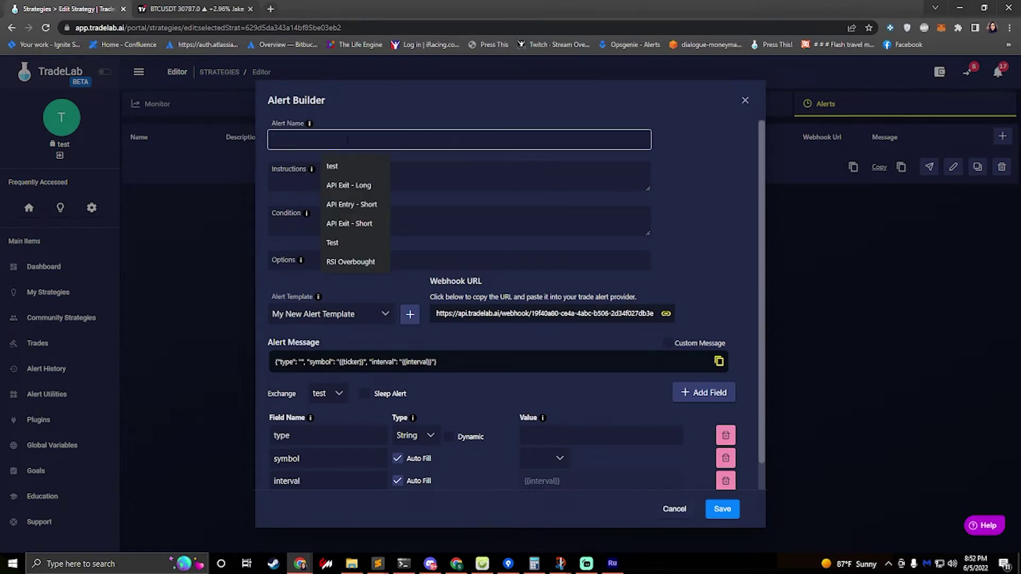
pyautogui.write('My New Alert')
pyautogui.press('Tab')
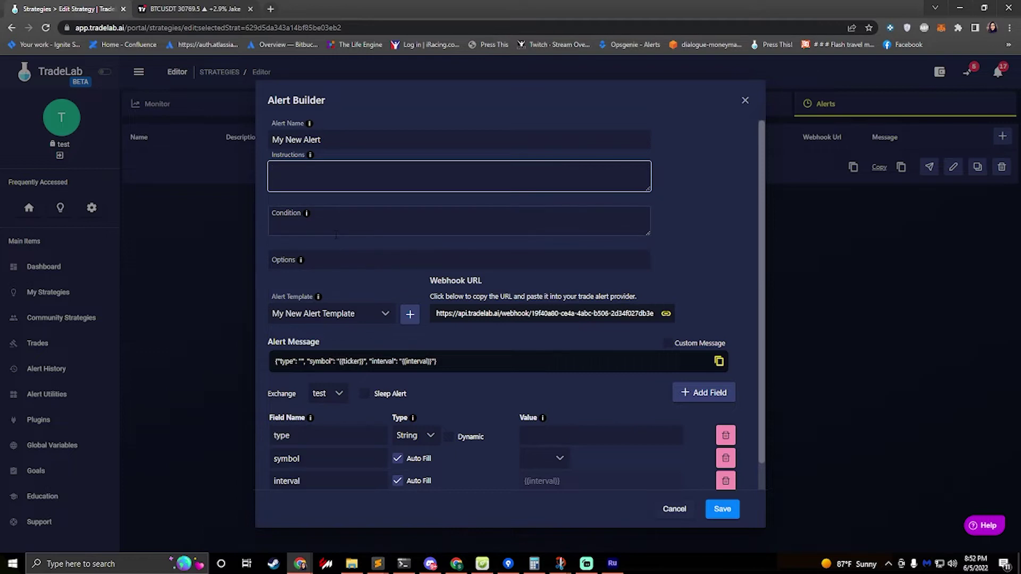
pyautogui.scroll(-1, 340, 260)
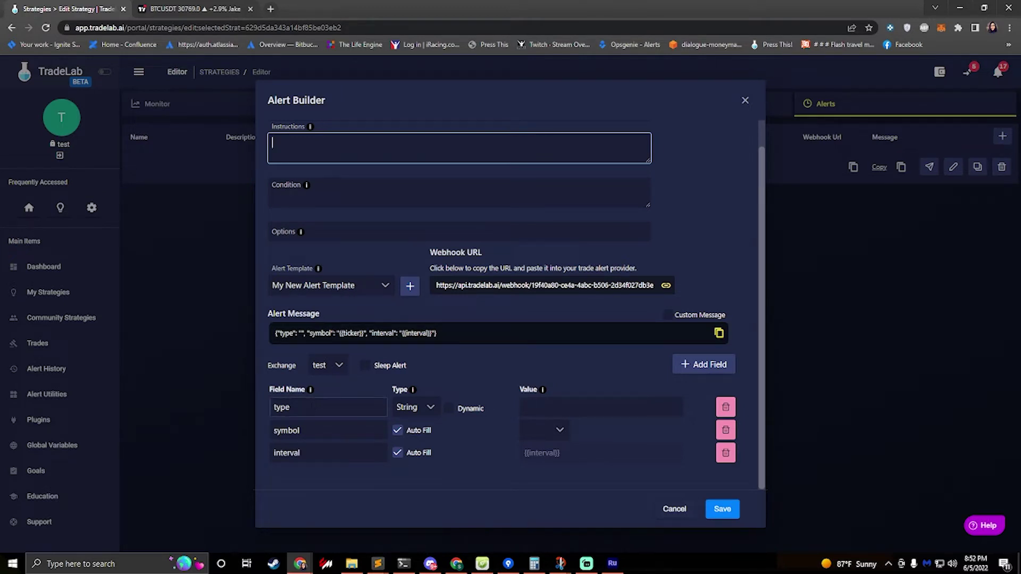
# - Enter buy as the value of the alert's type field
pyautogui.doubleClick(281, 407)
pyautogui.click(601, 407)
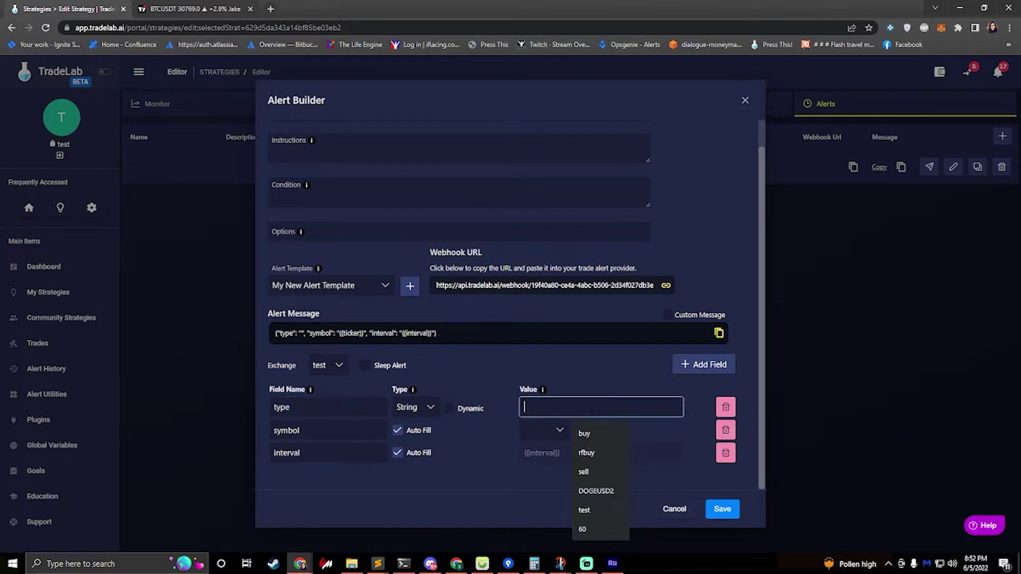
pyautogui.click(319, 408)
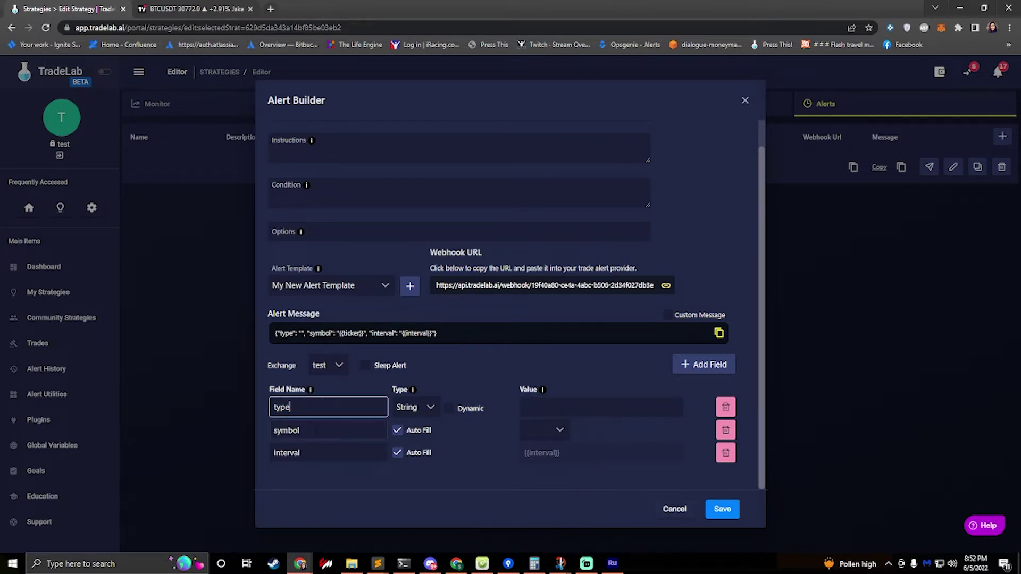
pyautogui.moveTo(293, 407); pyautogui.dragTo(215, 409)
pyautogui.moveTo(301, 430); pyautogui.dragTo(240, 436)
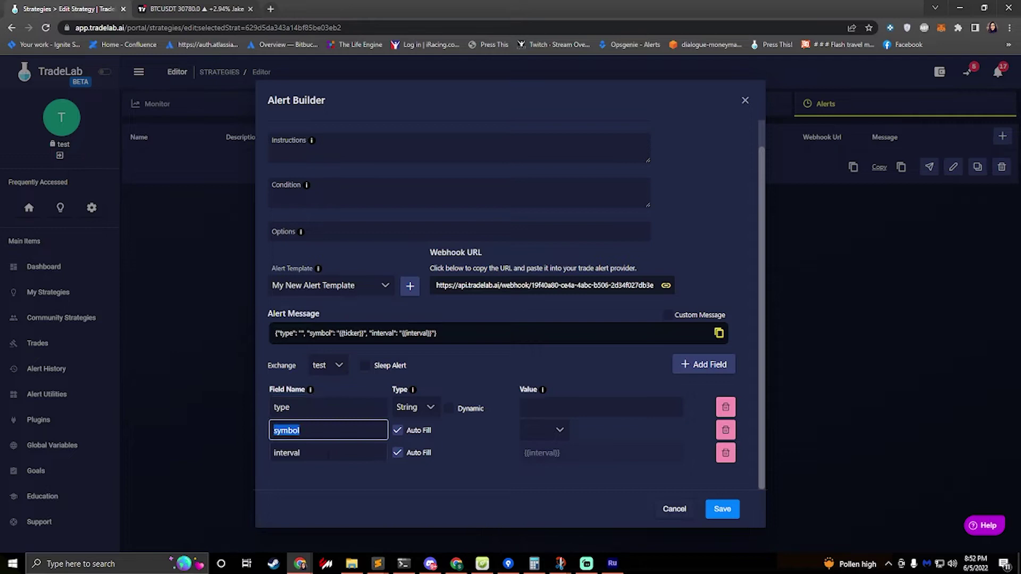
pyautogui.moveTo(301, 452); pyautogui.dragTo(232, 451)
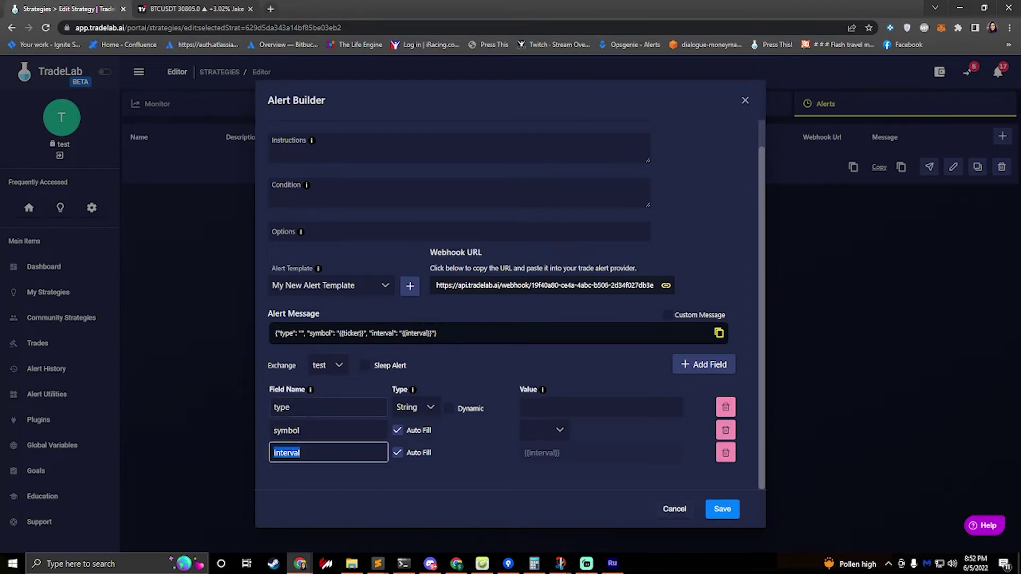
pyautogui.click(542, 406)
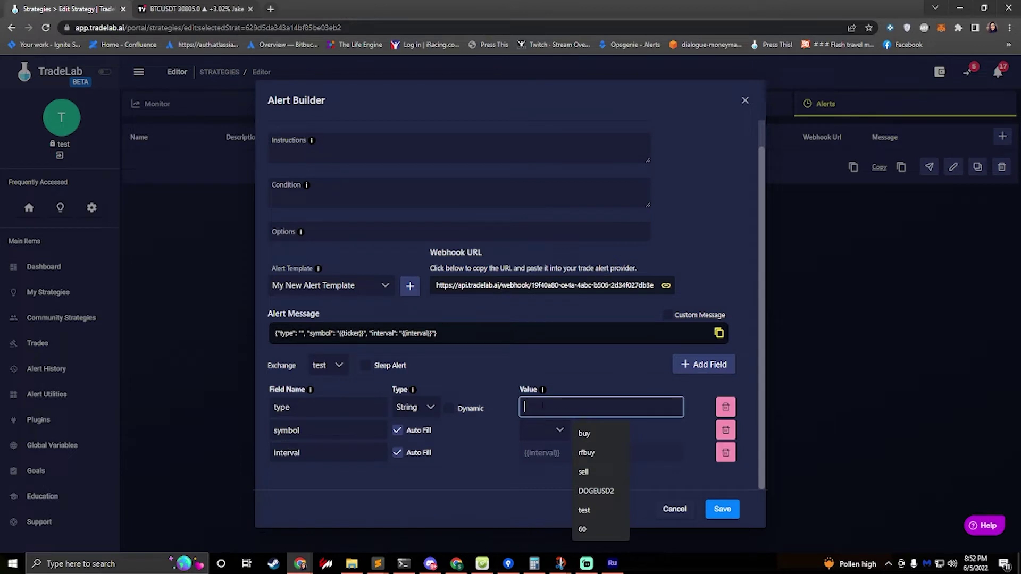
pyautogui.write('buy')
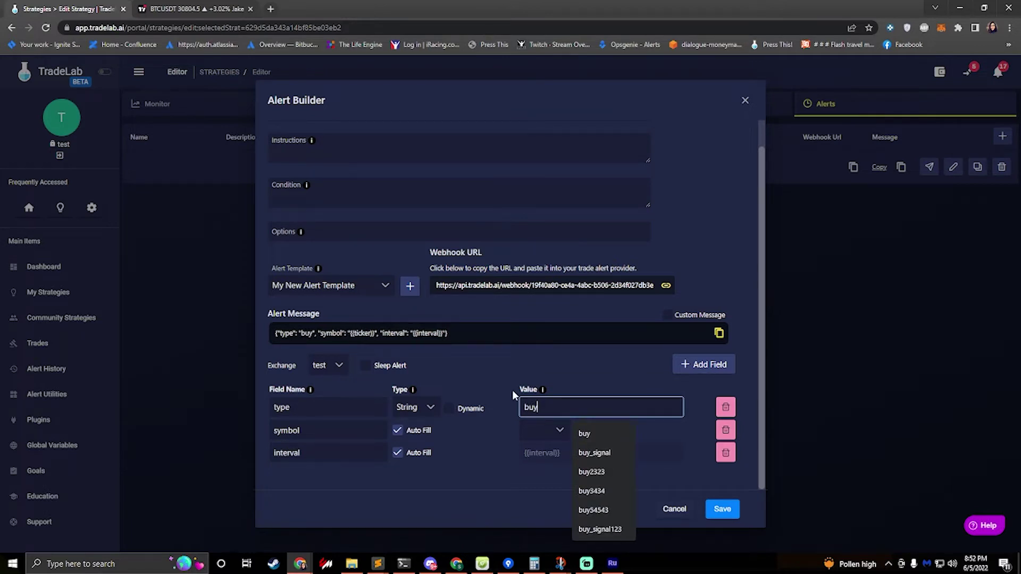
pyautogui.click(547, 380)
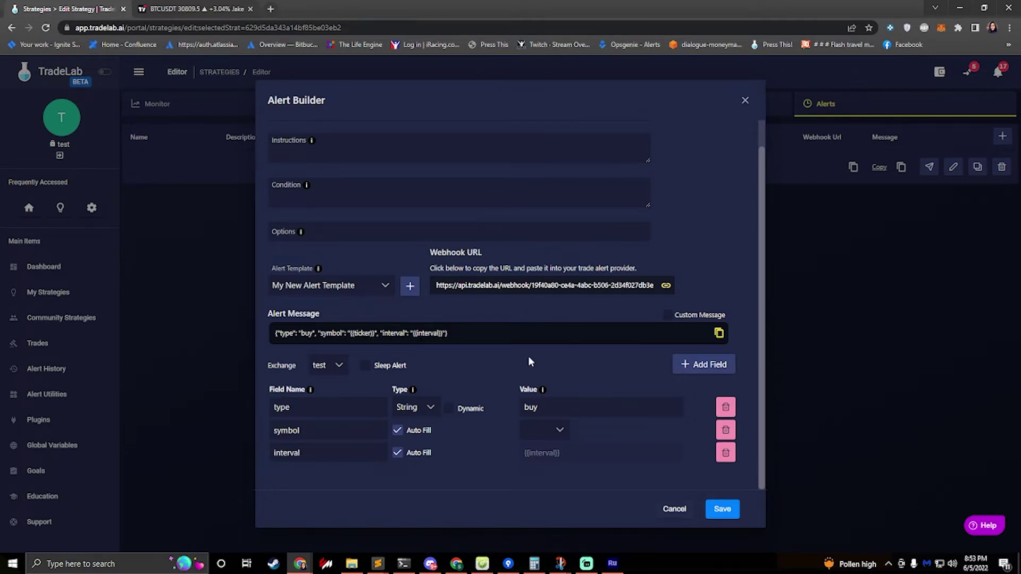
# - Add a field named RSI of type Number, make its value dynamic, and pick its source
pyautogui.click(707, 367)
pyautogui.click(328, 474)
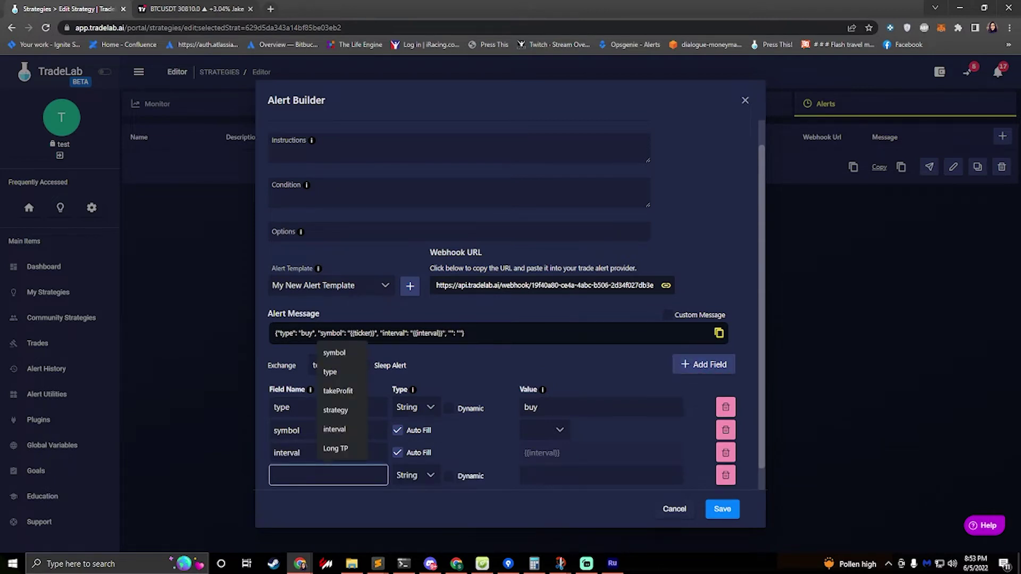
pyautogui.write('RSI')
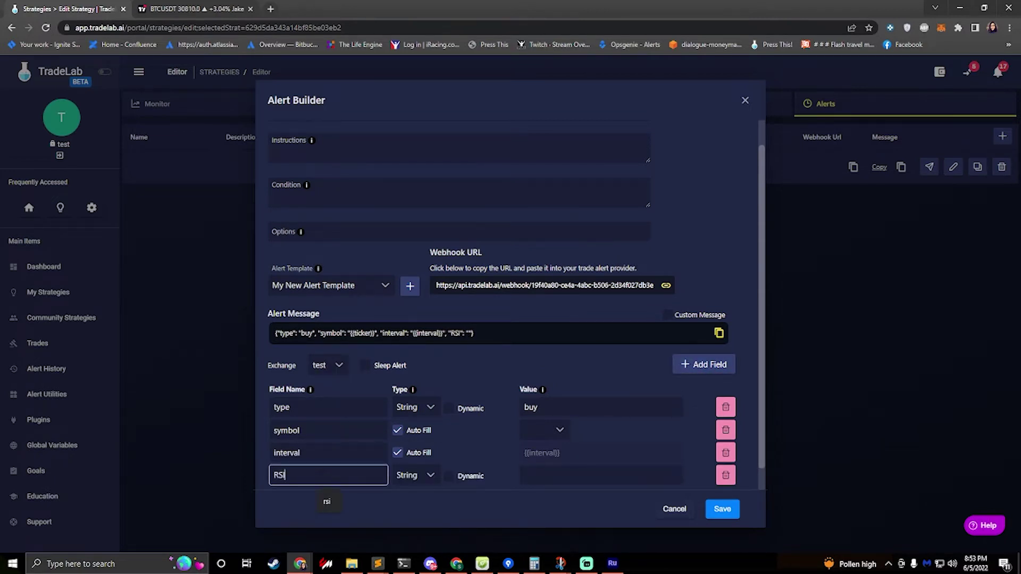
pyautogui.click(430, 476)
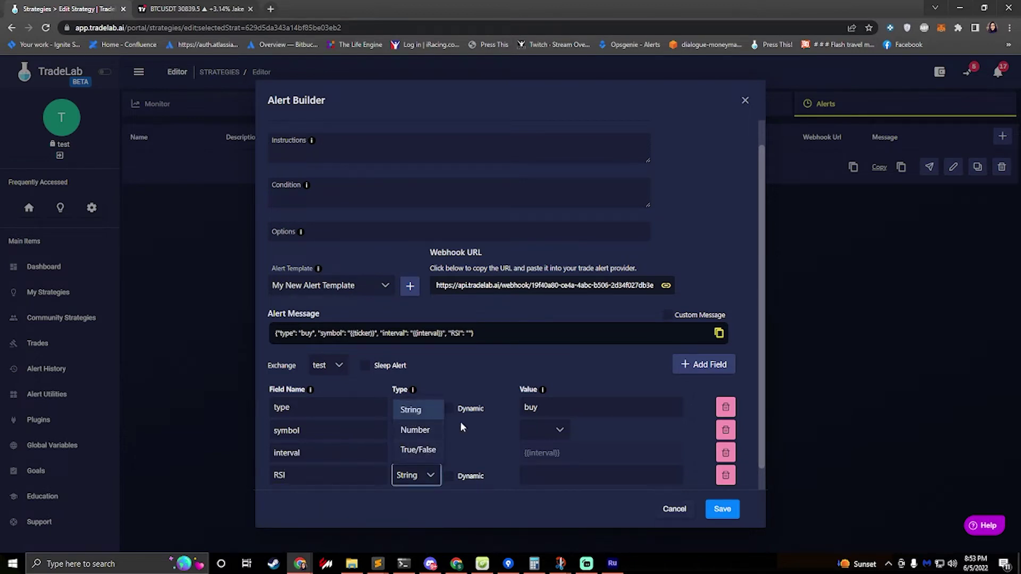
pyautogui.click(414, 430)
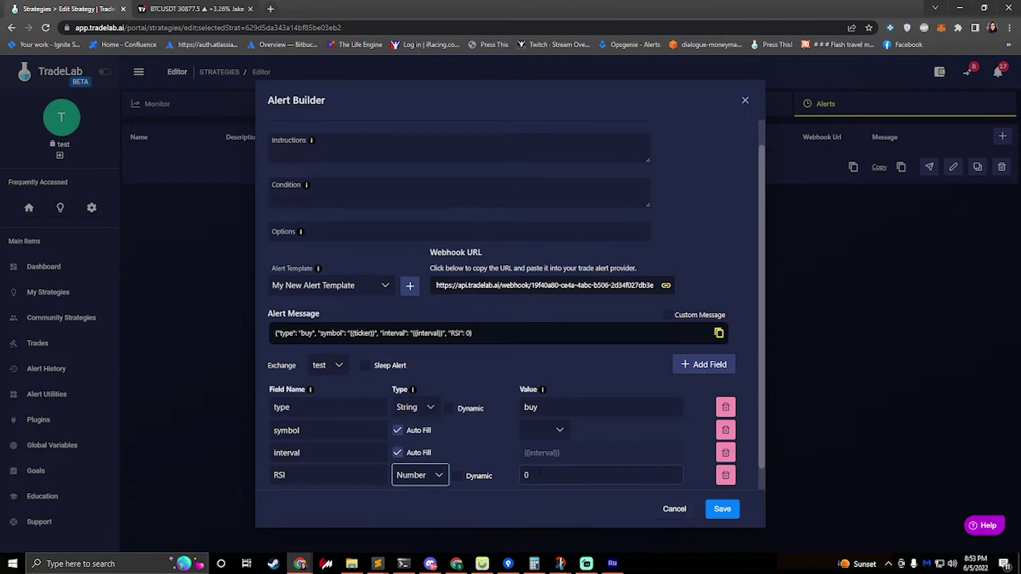
pyautogui.click(526, 475)
pyautogui.moveTo(527, 474); pyautogui.dragTo(469, 476)
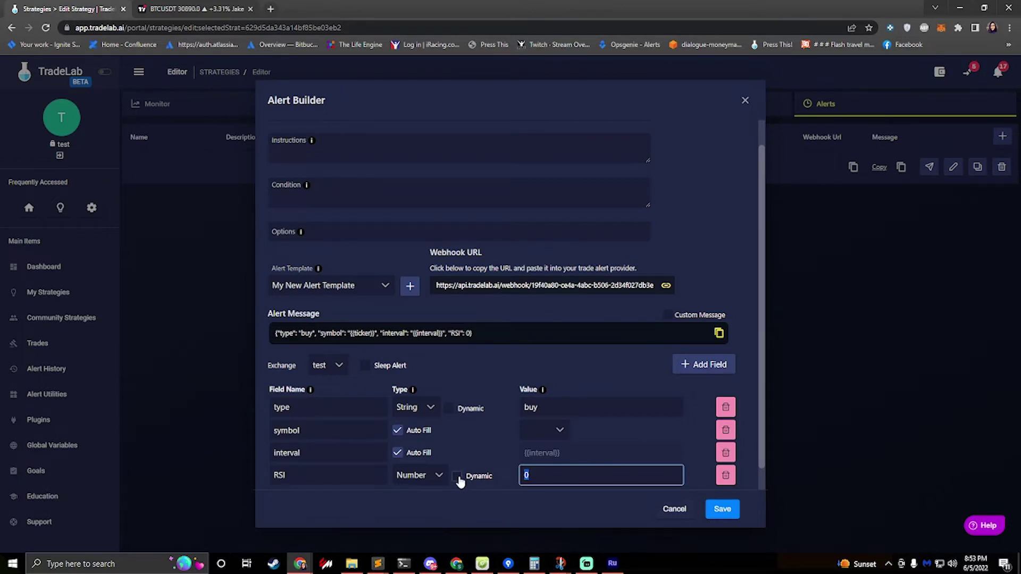
pyautogui.click(457, 477)
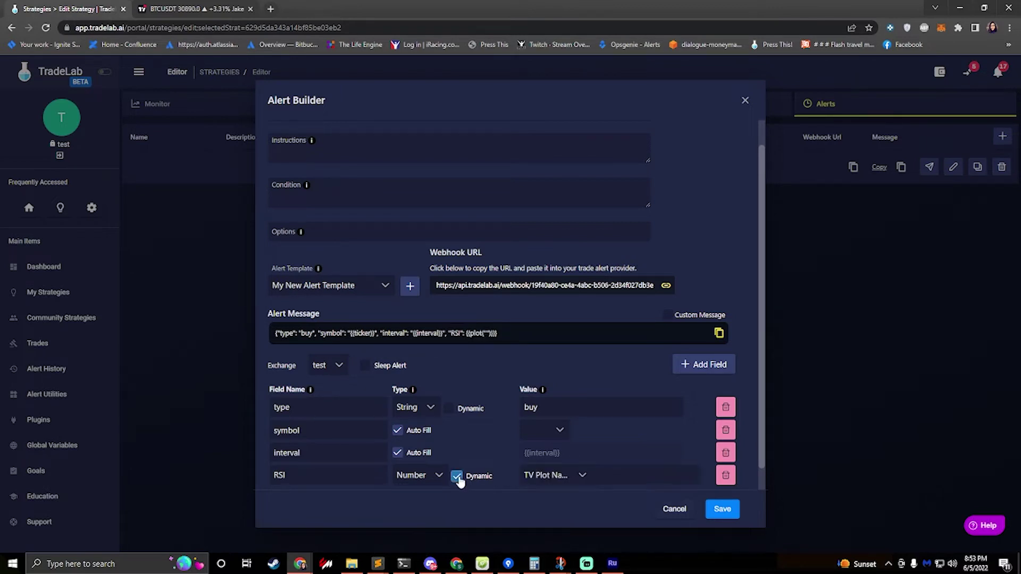
pyautogui.click(547, 478)
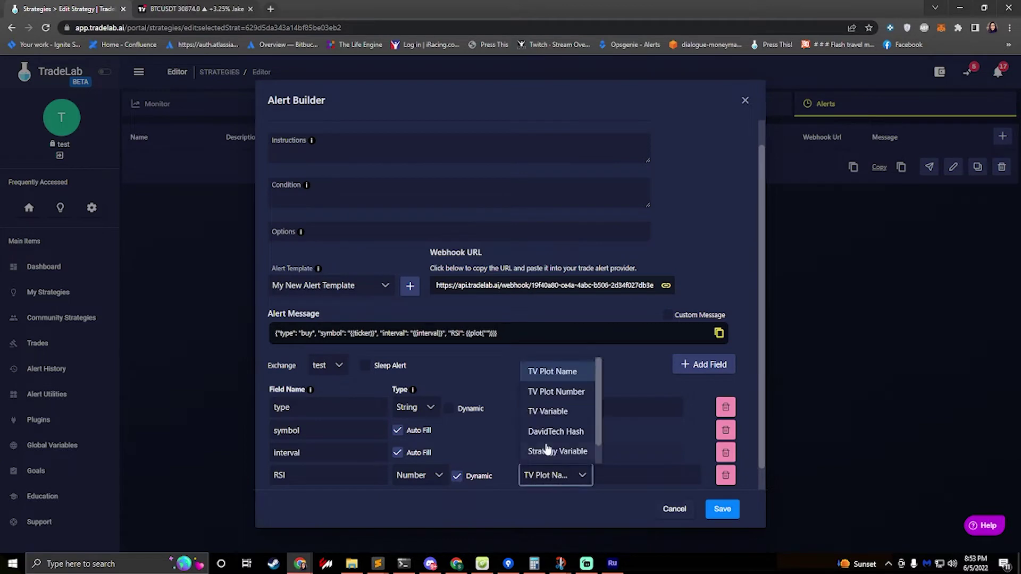
# - Show the Data Window on TradingView's BTCUSDT chart to see the RSI plot names
pyautogui.click(162, 9)
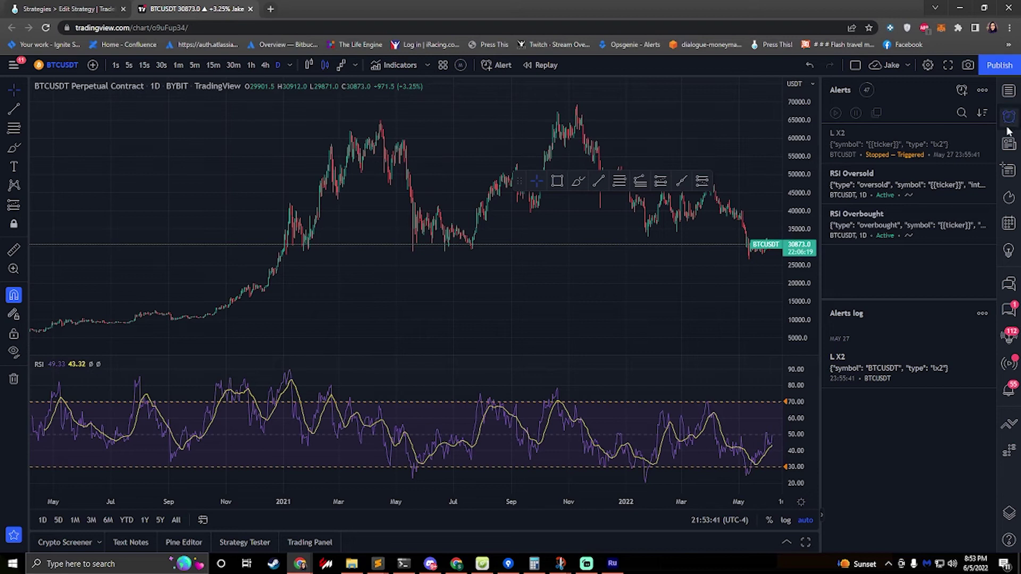
pyautogui.click(1010, 179)
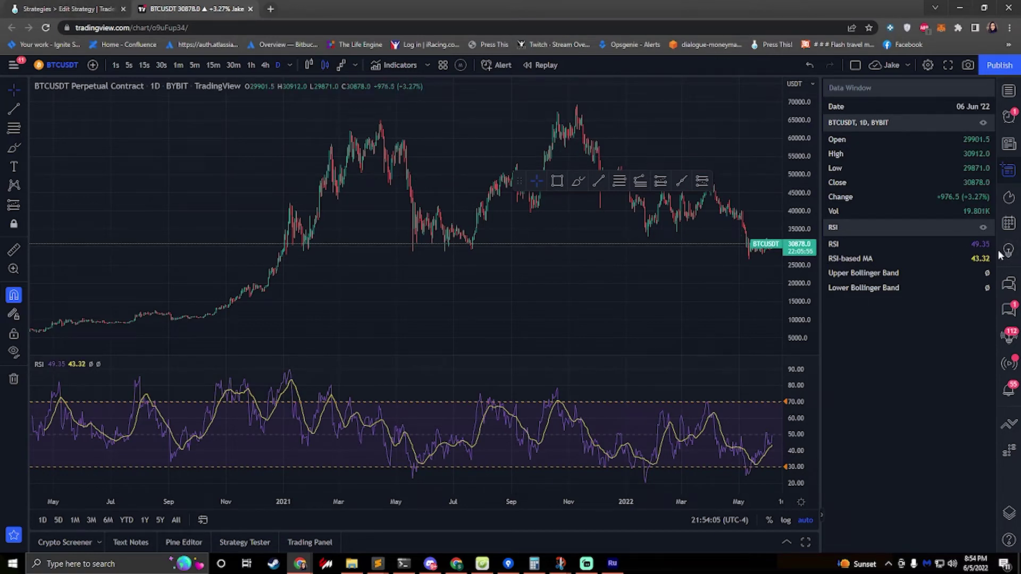
# - Point the RSI field at TV Plot Name with plot name 'RSI'
pyautogui.click(69, 8)
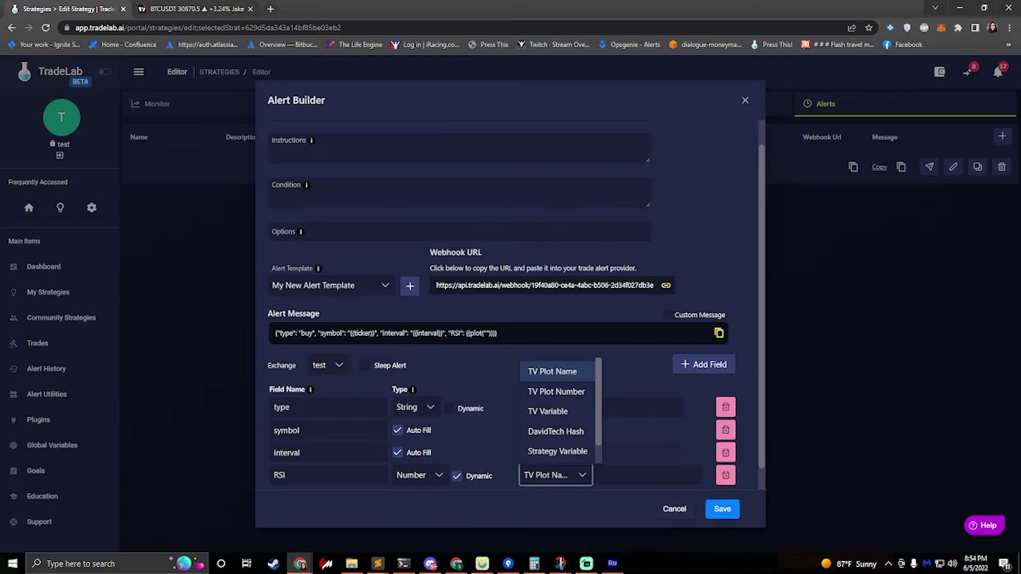
pyautogui.click(553, 372)
pyautogui.click(614, 473)
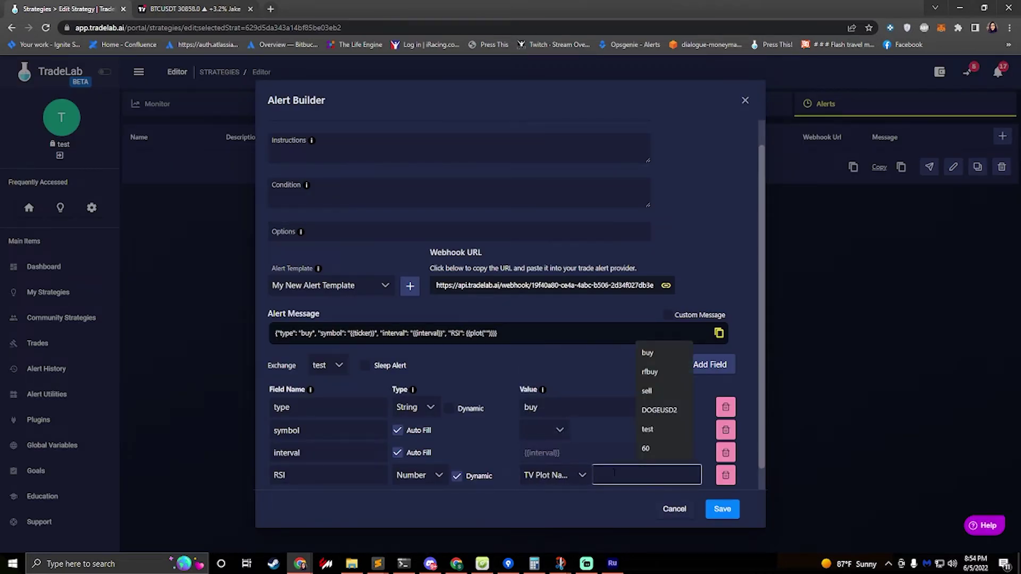
pyautogui.write('RSI')
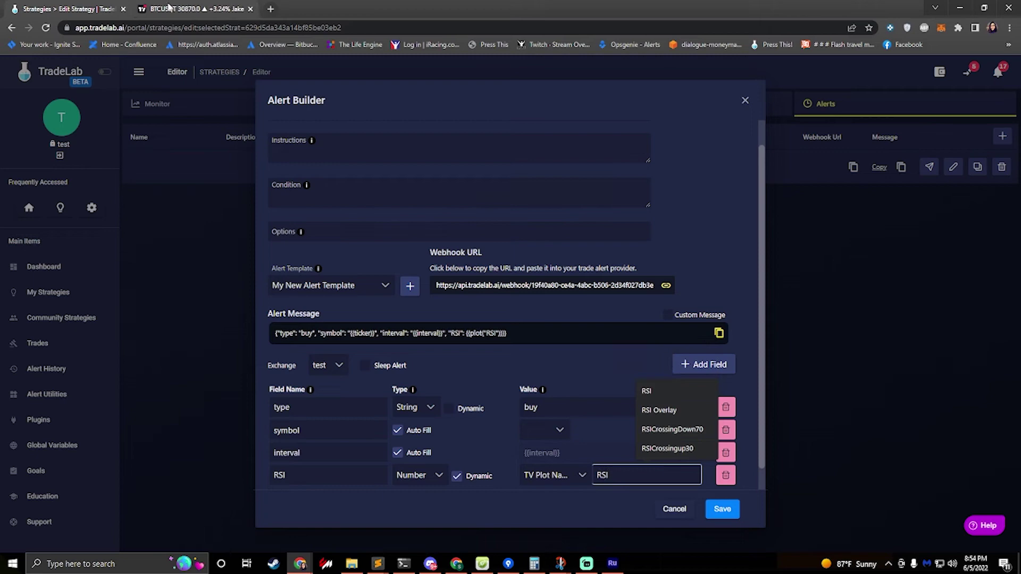
pyautogui.click(191, 9)
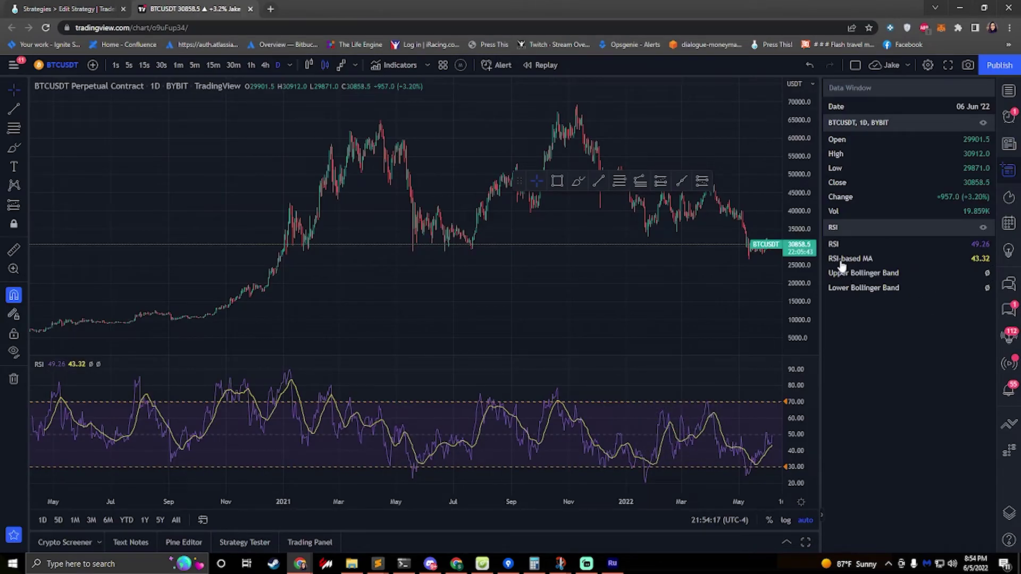
# - Change the RSI field's plot name to 'RSI-based MA' and copy the alert message
pyautogui.click(69, 9)
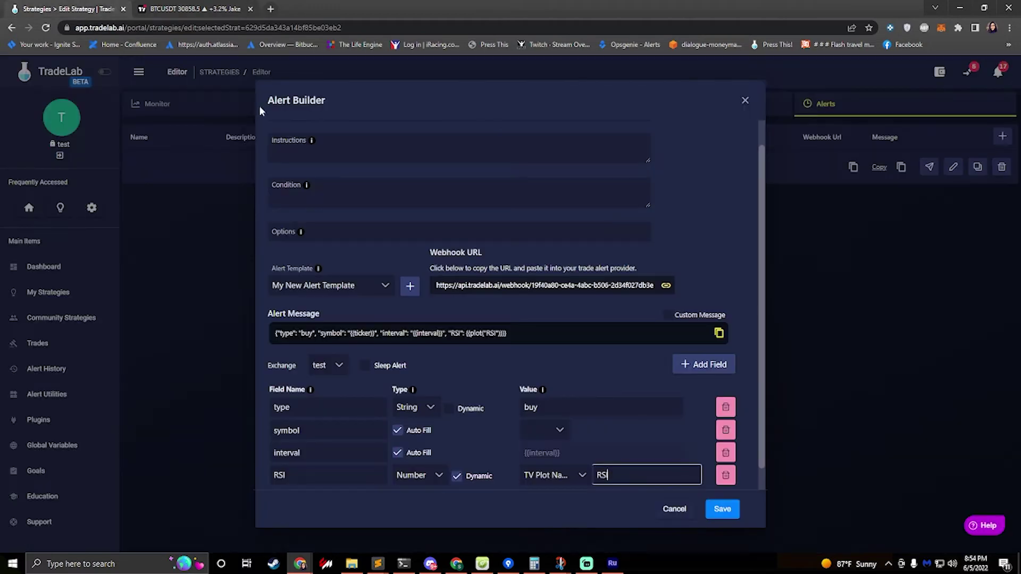
pyautogui.write('I-based MA')
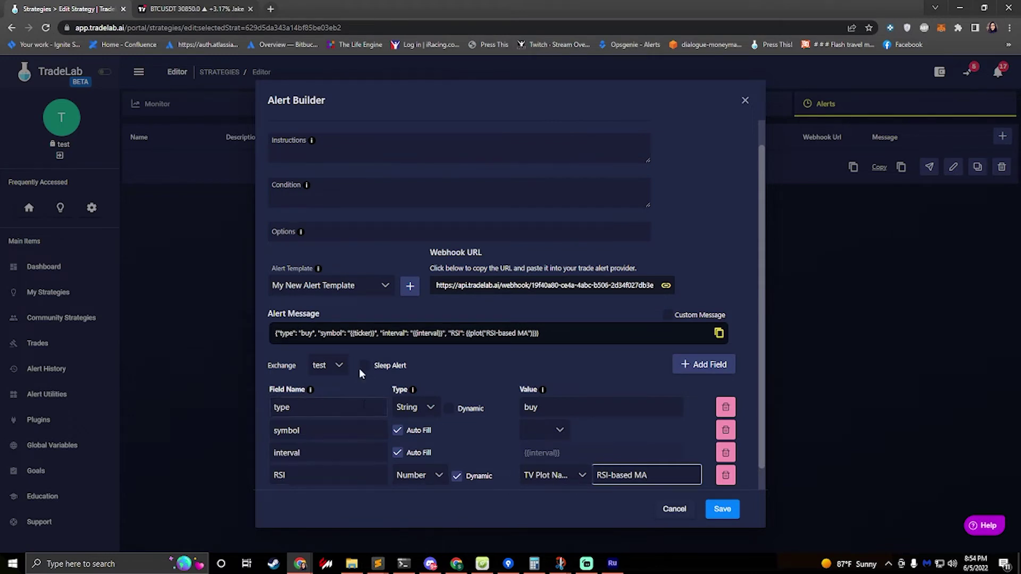
pyautogui.click(384, 339)
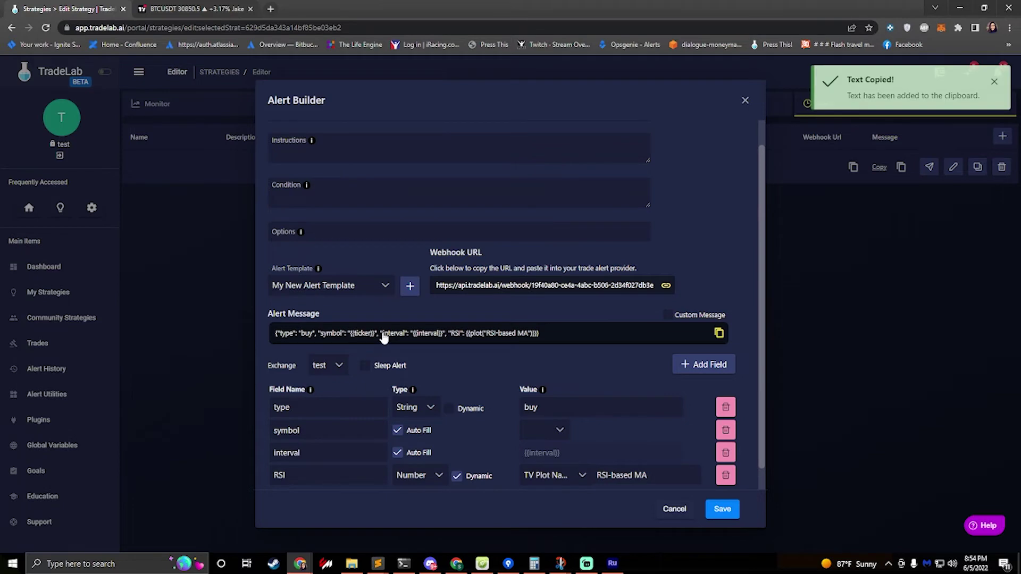
# - In TradingView, start a BTCUSDT alert on RSI crossing up 30, triggering once per bar
pyautogui.click(194, 9)
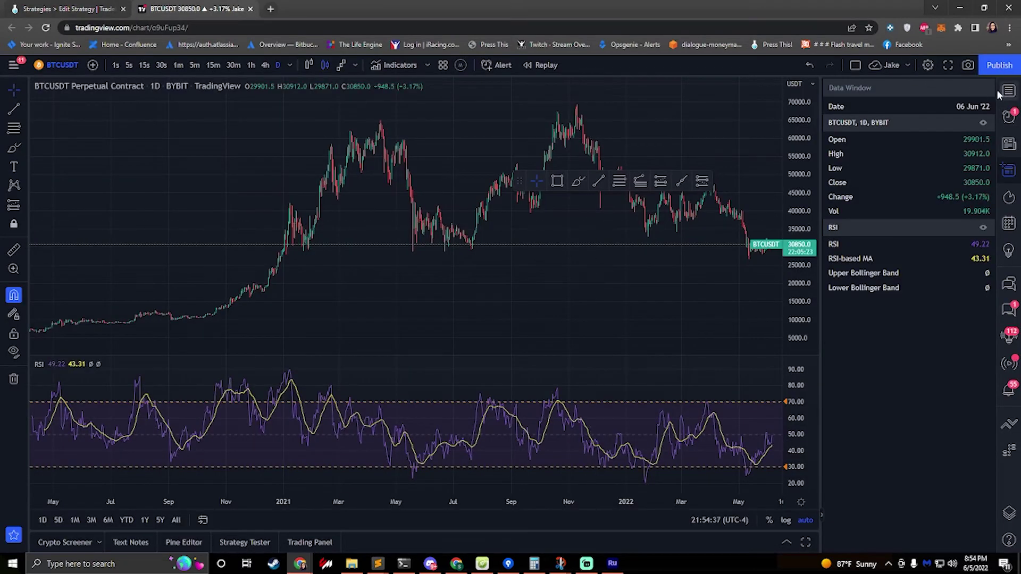
pyautogui.click(1010, 120)
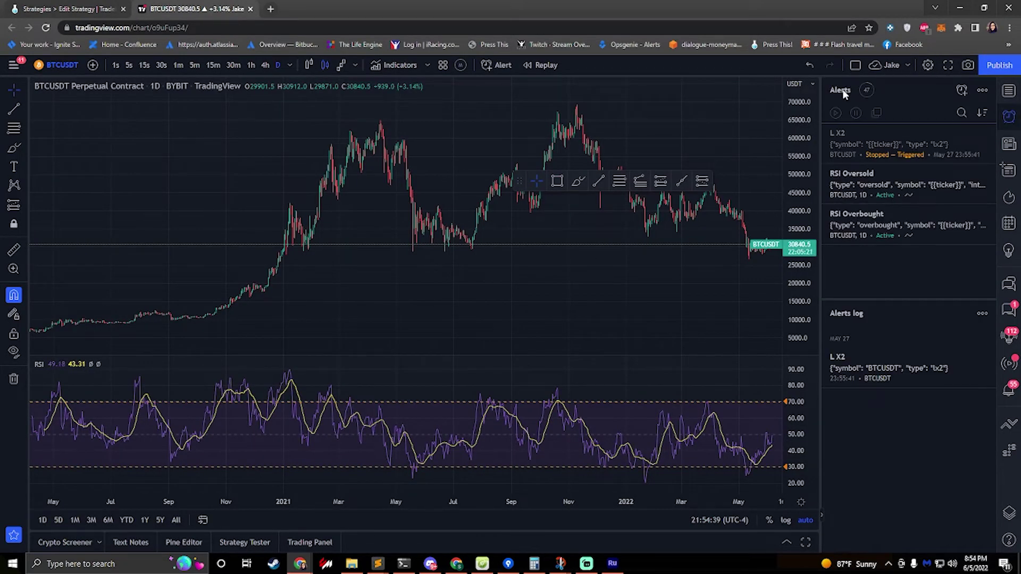
pyautogui.click(962, 90)
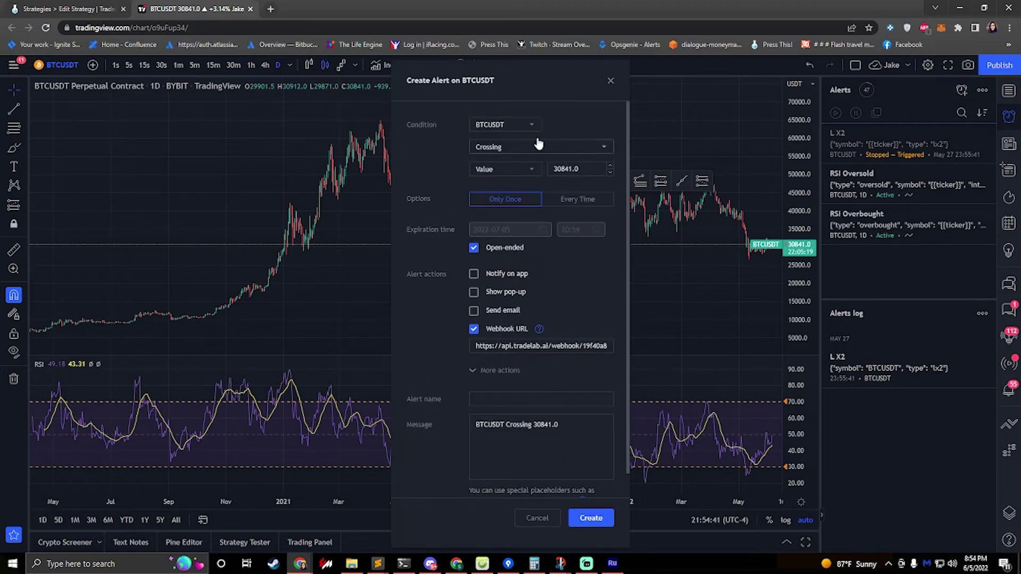
pyautogui.click(496, 126)
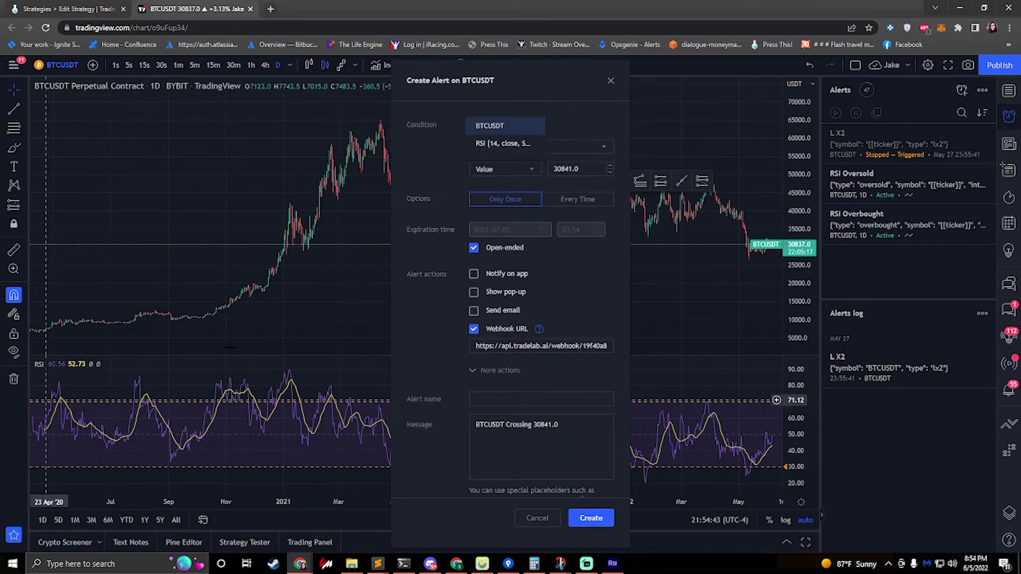
pyautogui.click(490, 149)
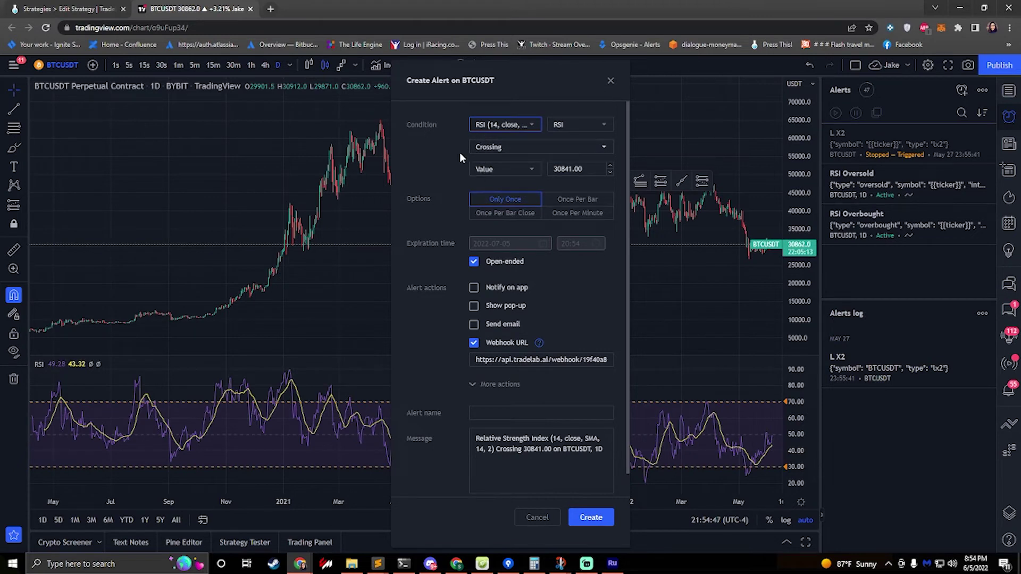
pyautogui.click(511, 154)
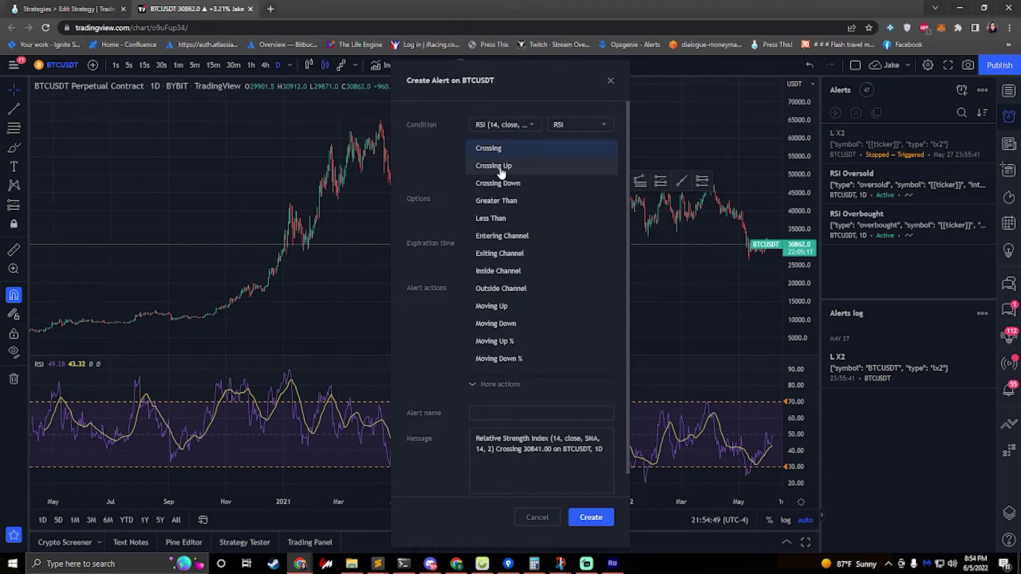
pyautogui.click(501, 167)
pyautogui.click(556, 170)
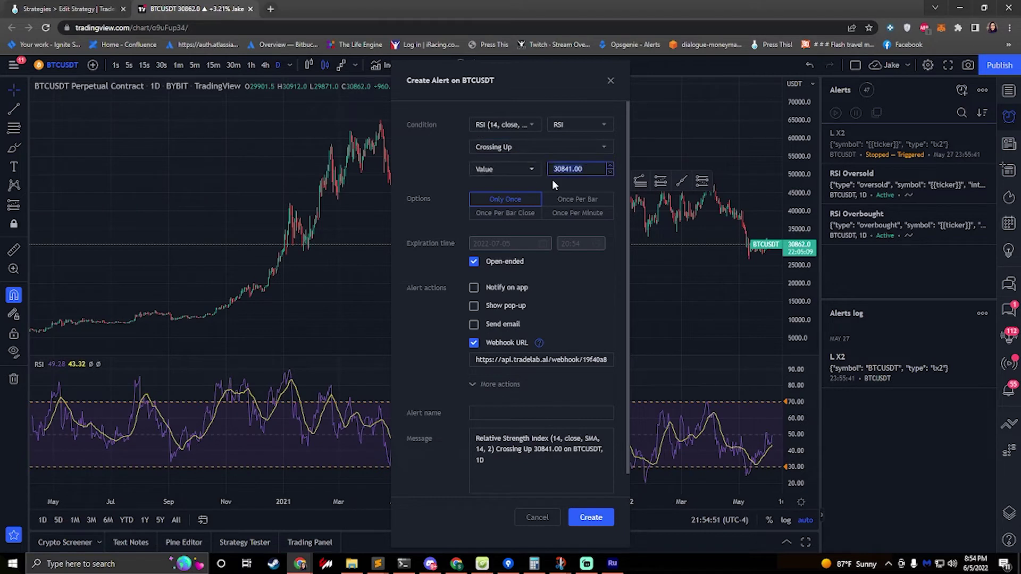
pyautogui.write('30')
pyautogui.press('Return')
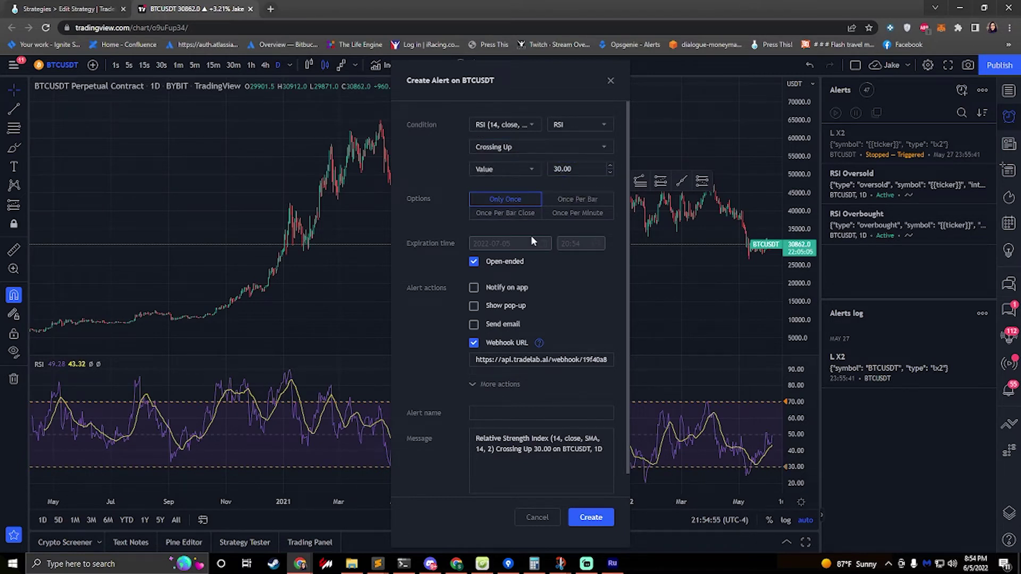
pyautogui.click(572, 200)
# - Paste the copied JSON as the message, name it 'My New Alert', and create it
pyautogui.click(532, 464)
pyautogui.hotkey('ctrl', 'a')
pyautogui.hotkey('ctrl', 'v')
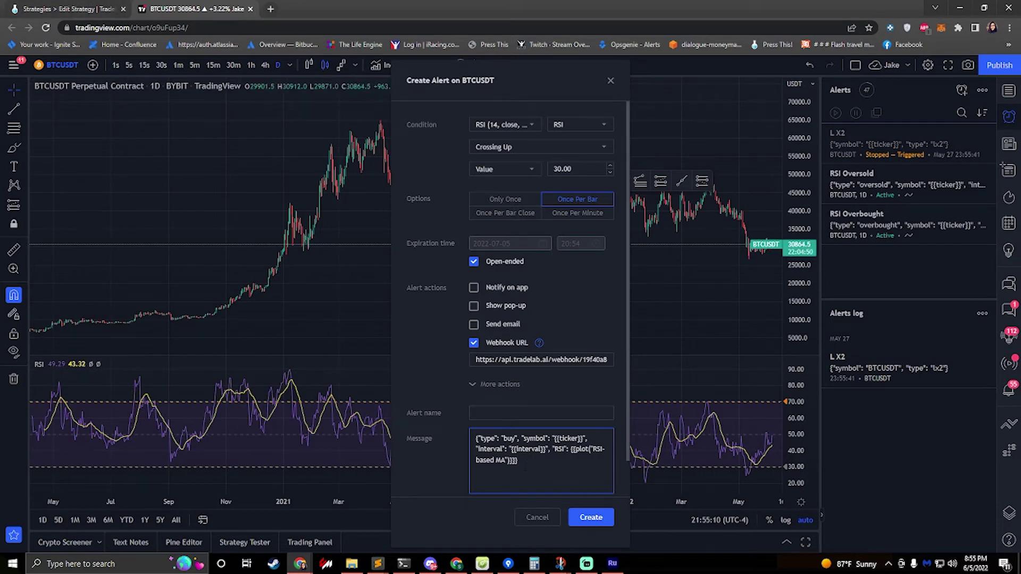
pyautogui.click(488, 413)
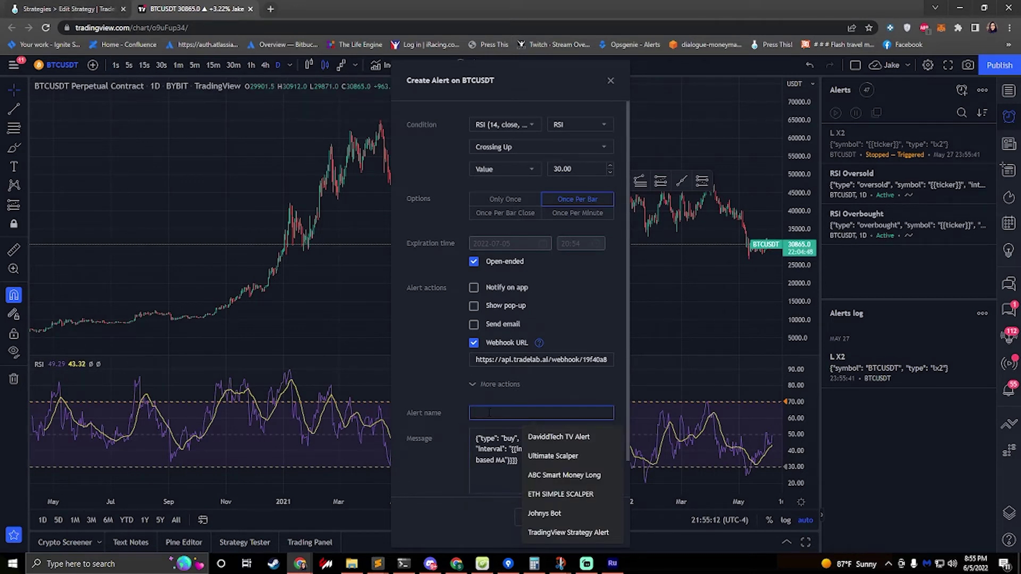
pyautogui.write('My New Alert')
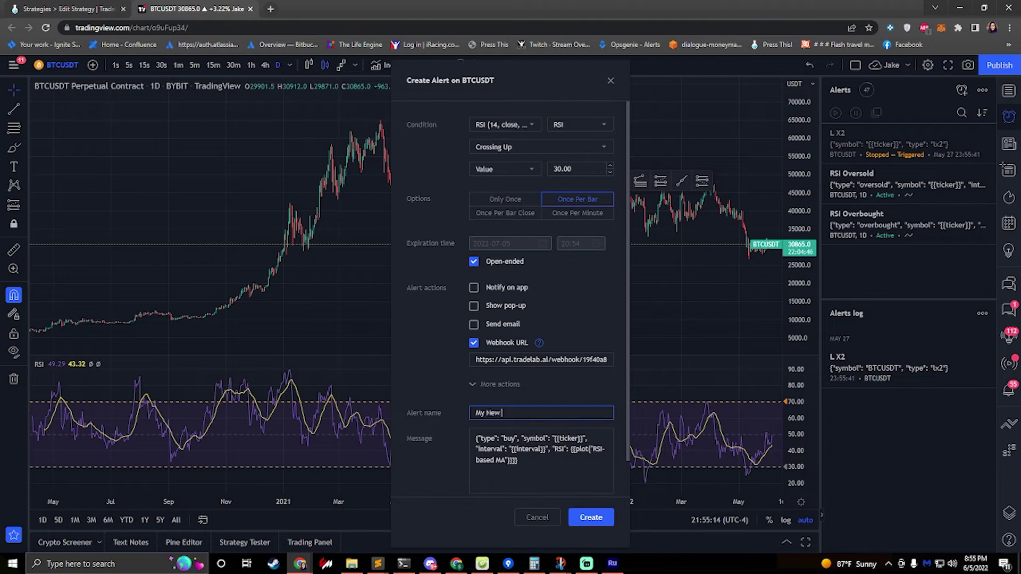
pyautogui.click(589, 517)
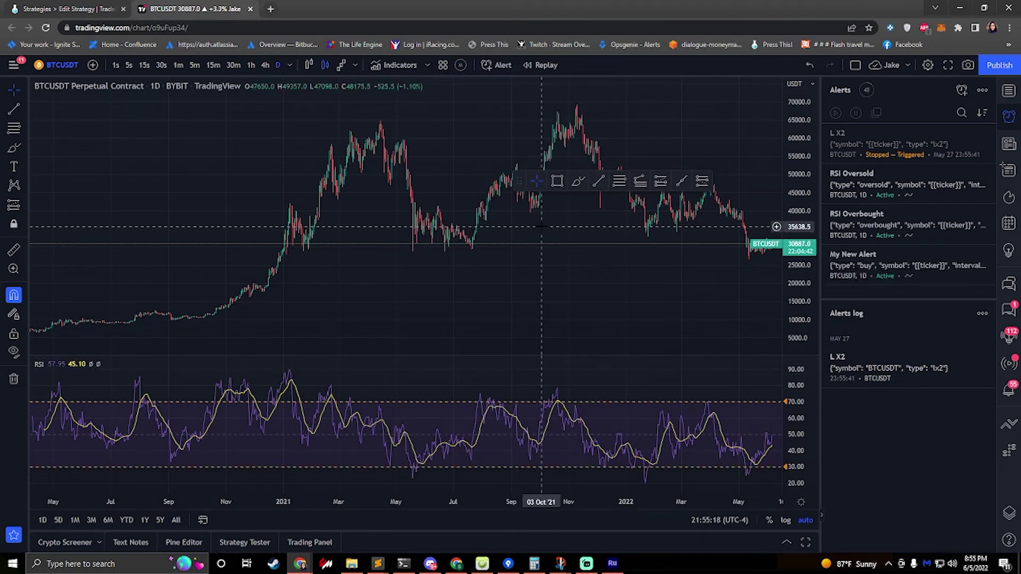
# - Save My New Alert in TradeLab and bring up its Send Test Alert form
pyautogui.hotkey('ctrl', '1')
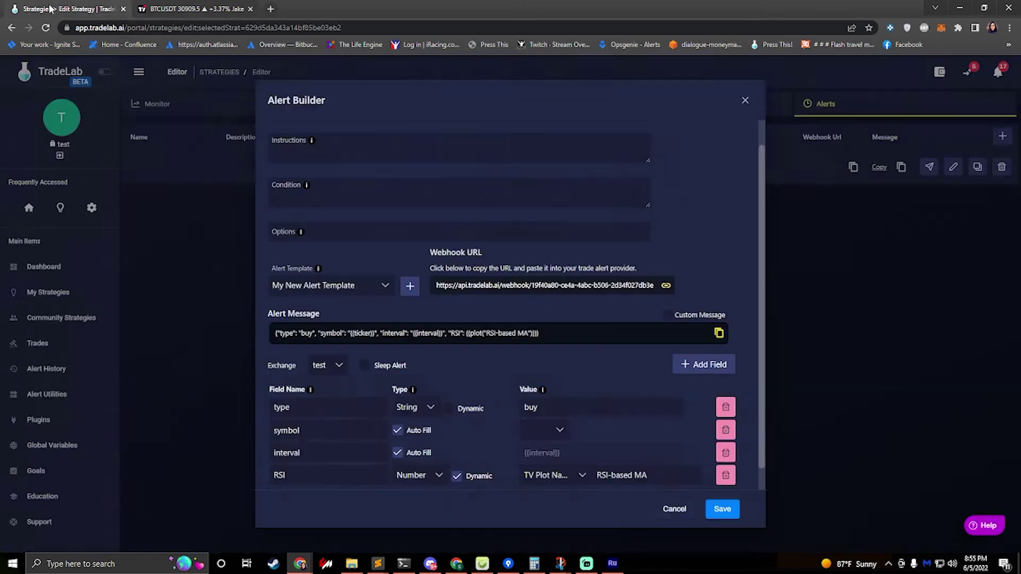
pyautogui.click(723, 511)
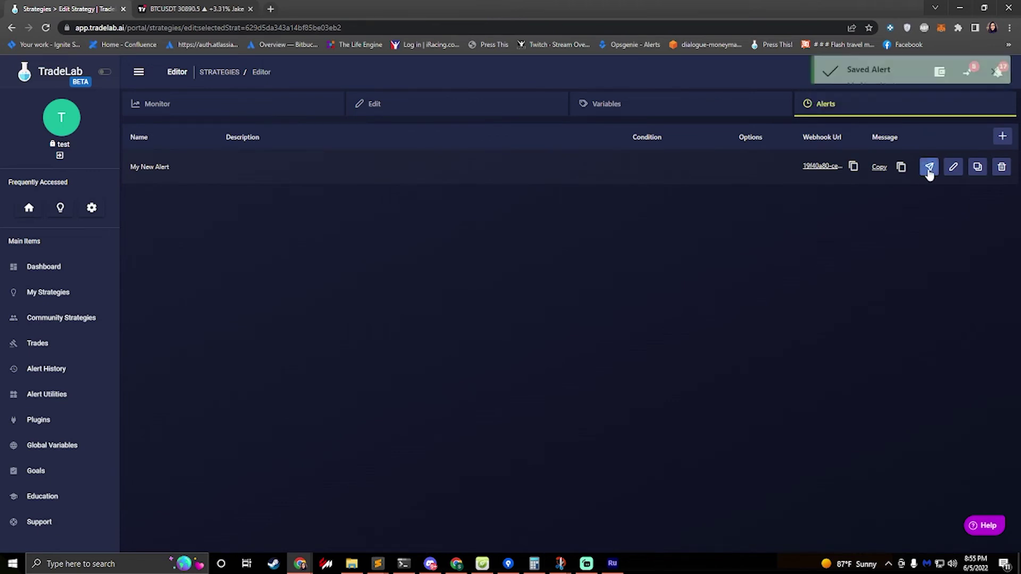
pyautogui.click(928, 167)
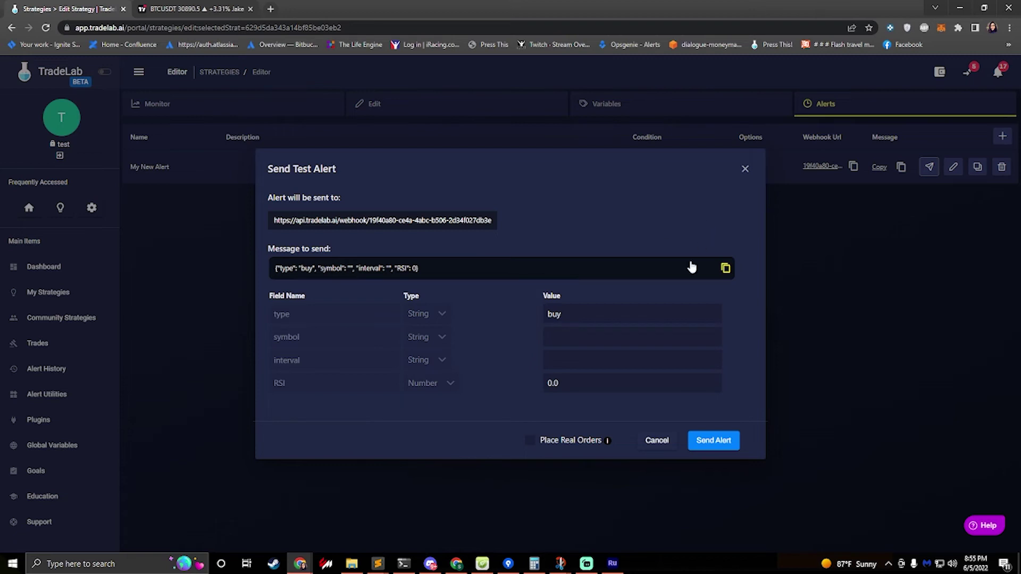
# - Fill the test form with BTCUSDT, interval 15 and RSI 27, then send it
pyautogui.click(548, 336)
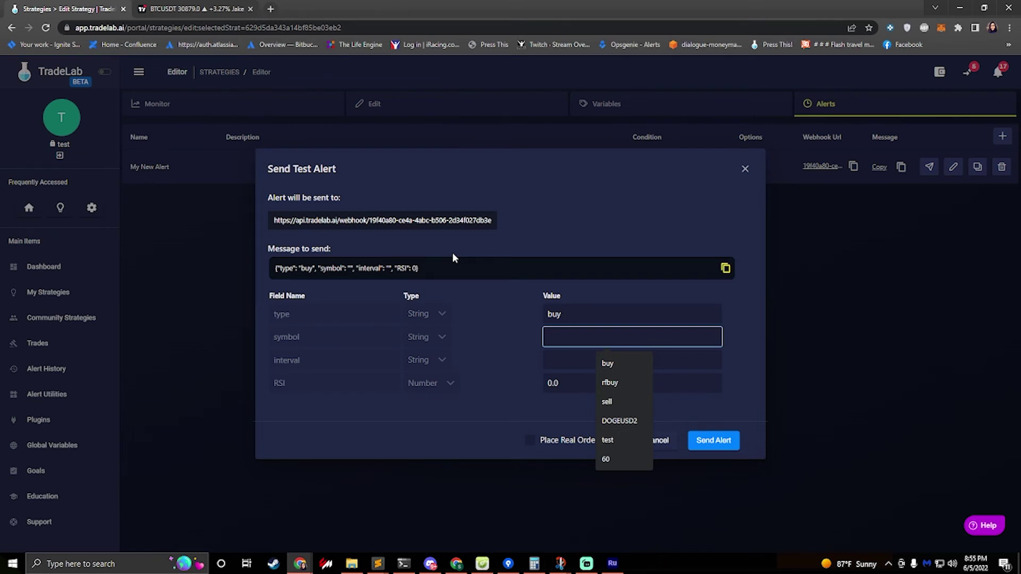
pyautogui.write('B')
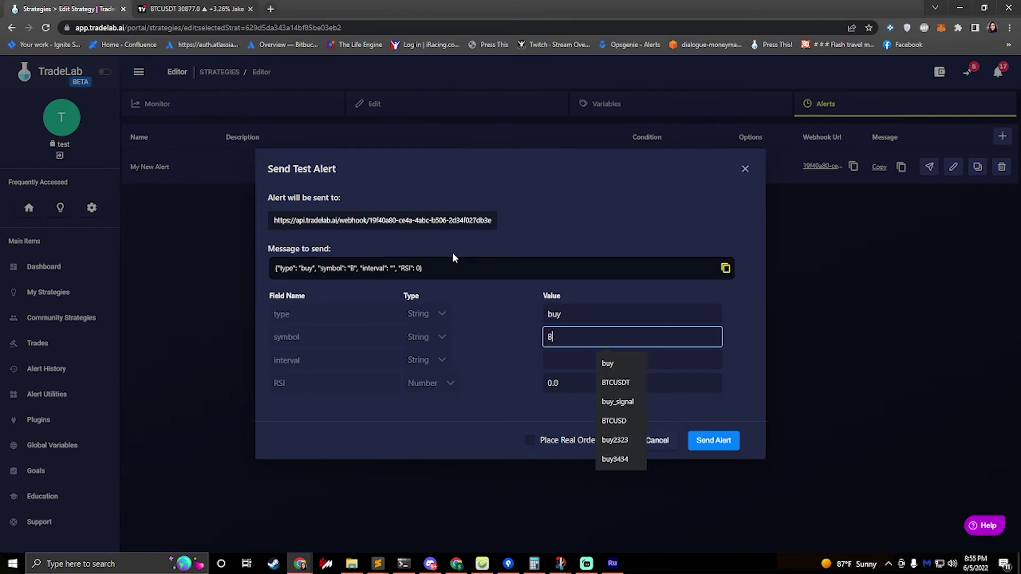
pyautogui.write('TCUSDT')
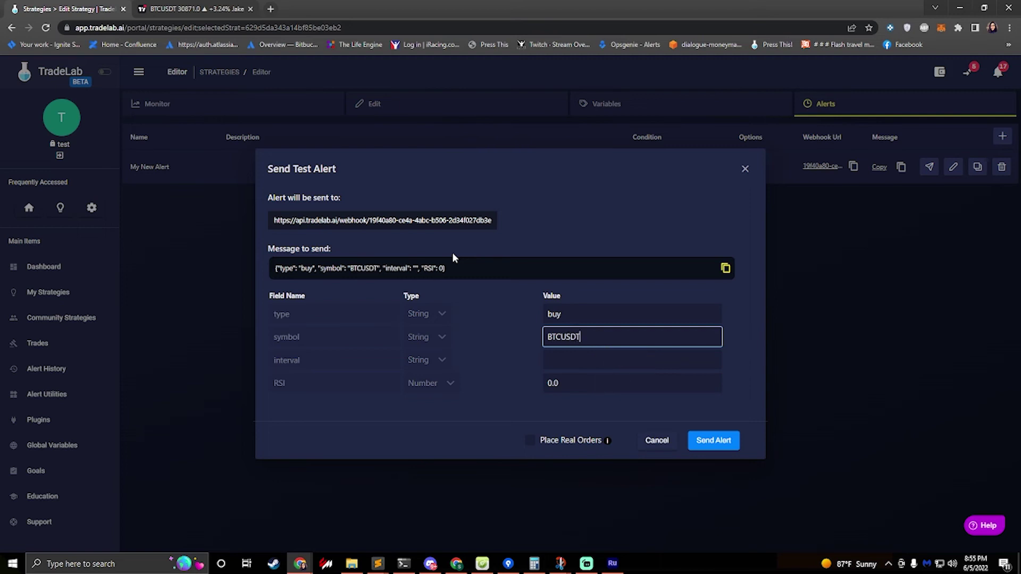
pyautogui.press('Tab')
pyautogui.write('15')
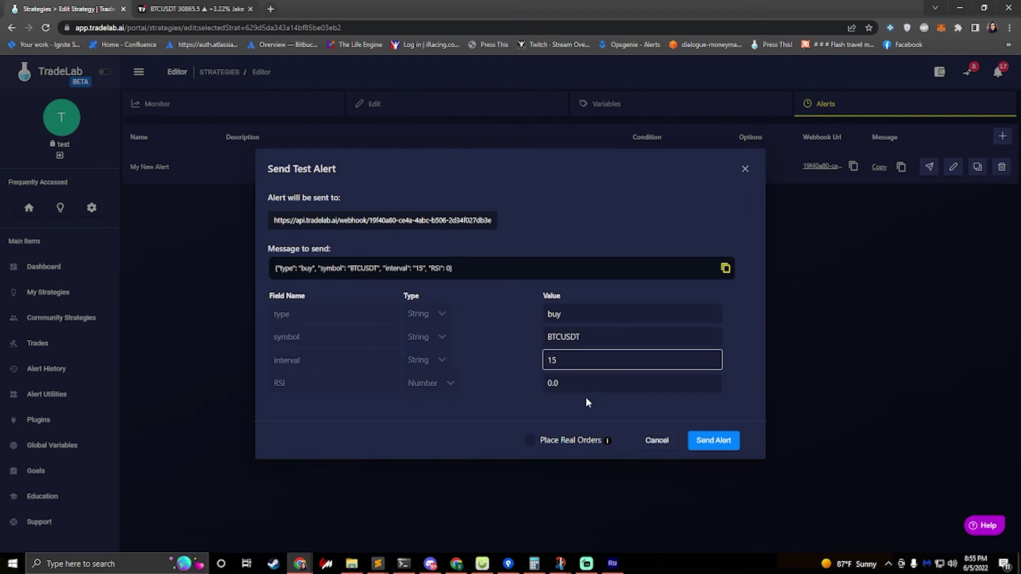
pyautogui.press('Tab')
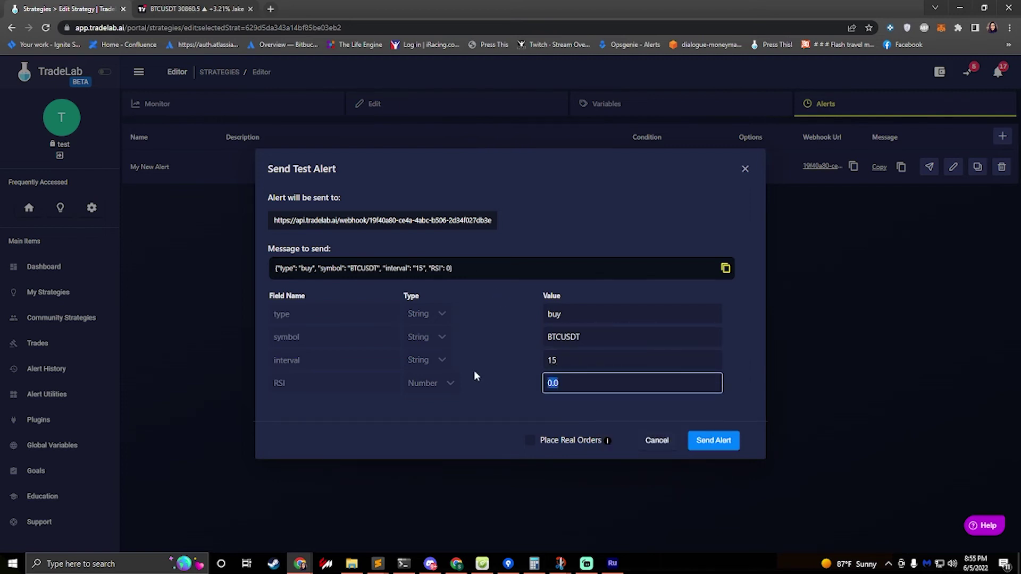
pyautogui.press('BackSpace')
pyautogui.press('BackSpace')
pyautogui.click(192, 8)
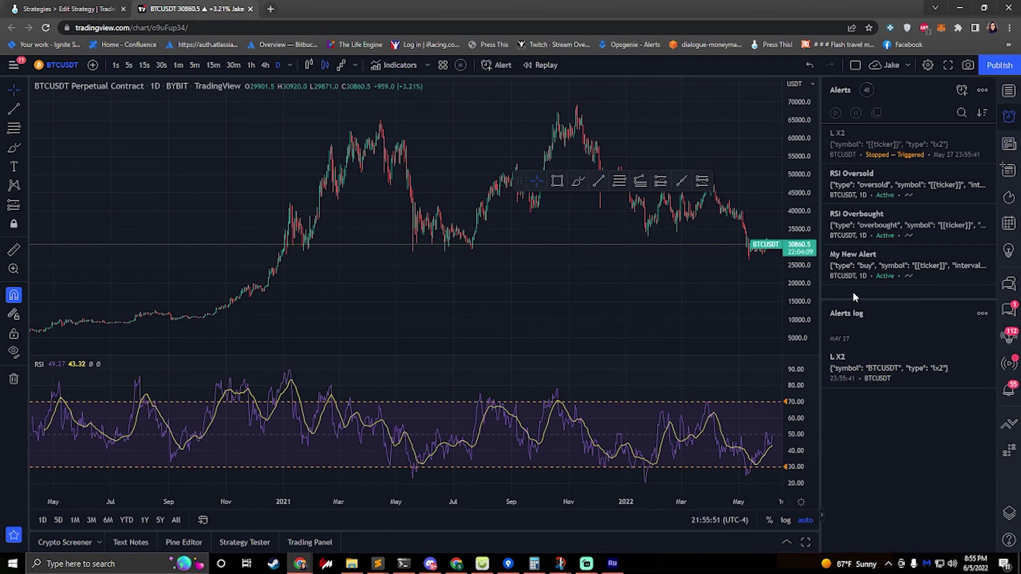
pyautogui.click(62, 6)
pyautogui.write('27')
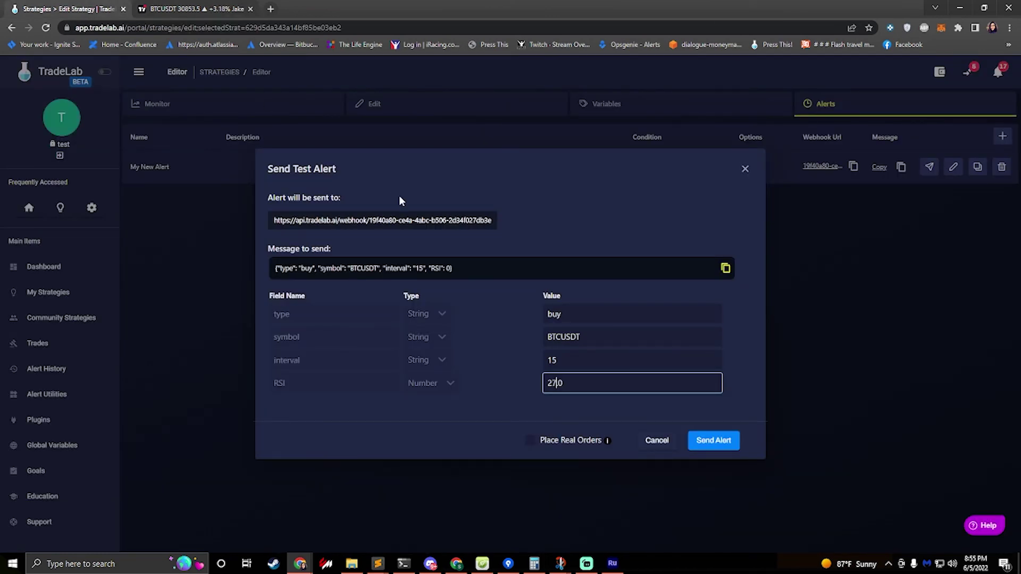
pyautogui.click(714, 449)
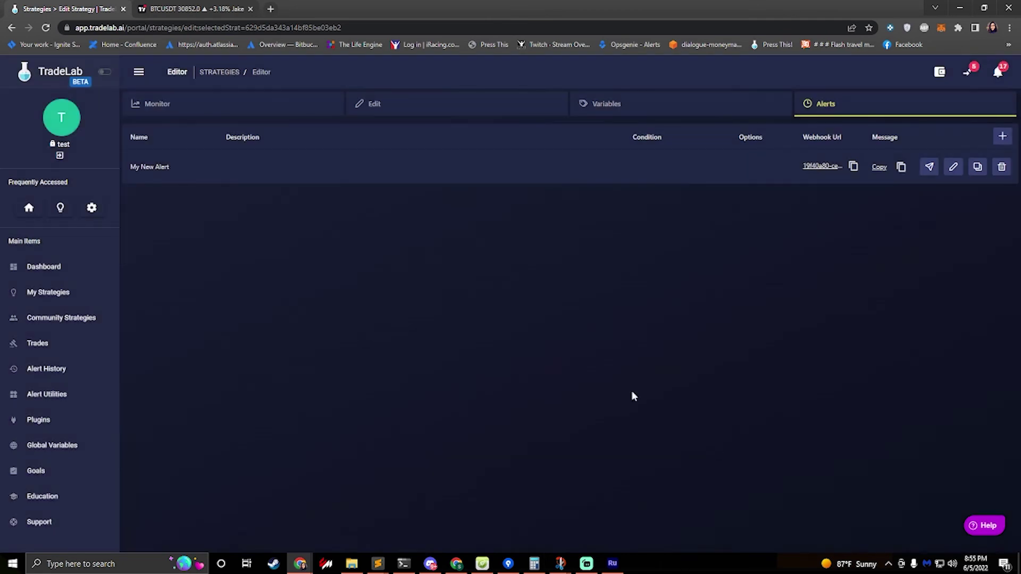
# - Confirm saving the strategy, then check the BTCUSDT buy alert (RSI 27, interval 15, zero trades)
pyautogui.click(608, 340)
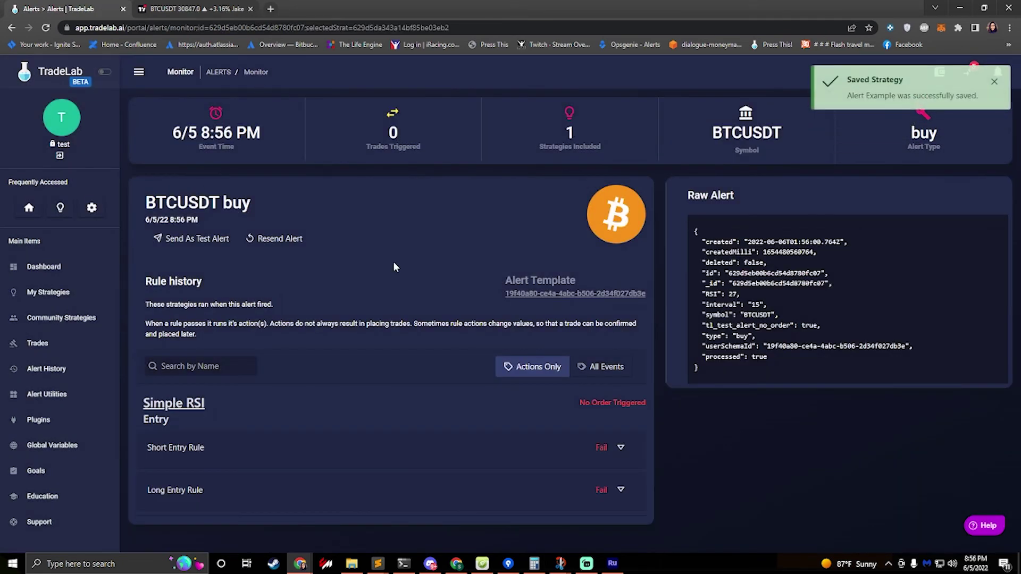